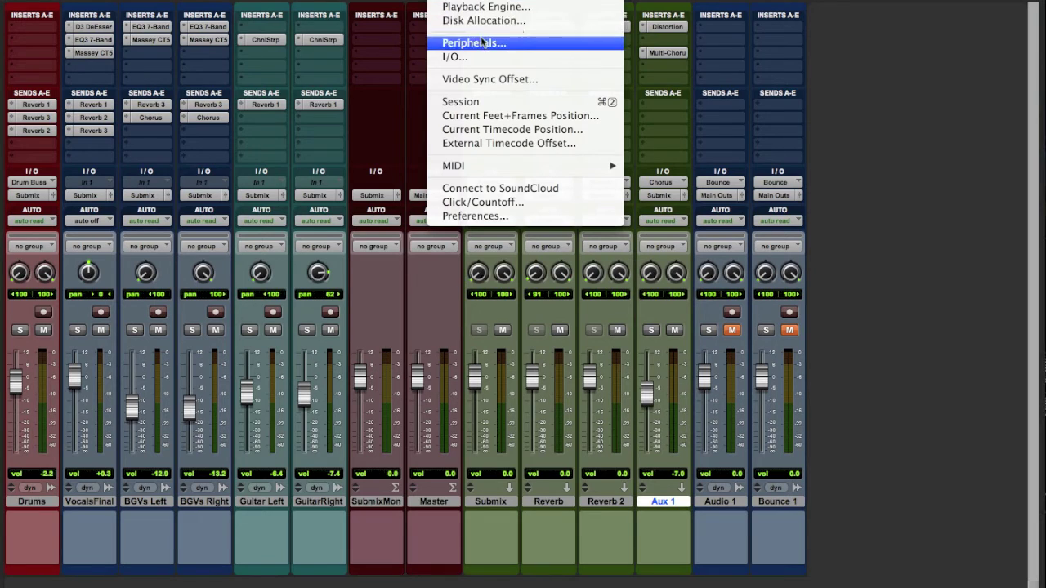
Rename the stereo bus path Bus 25-26 as Drum Comp in the I/O Setup and accept the change.
click(482, 62)
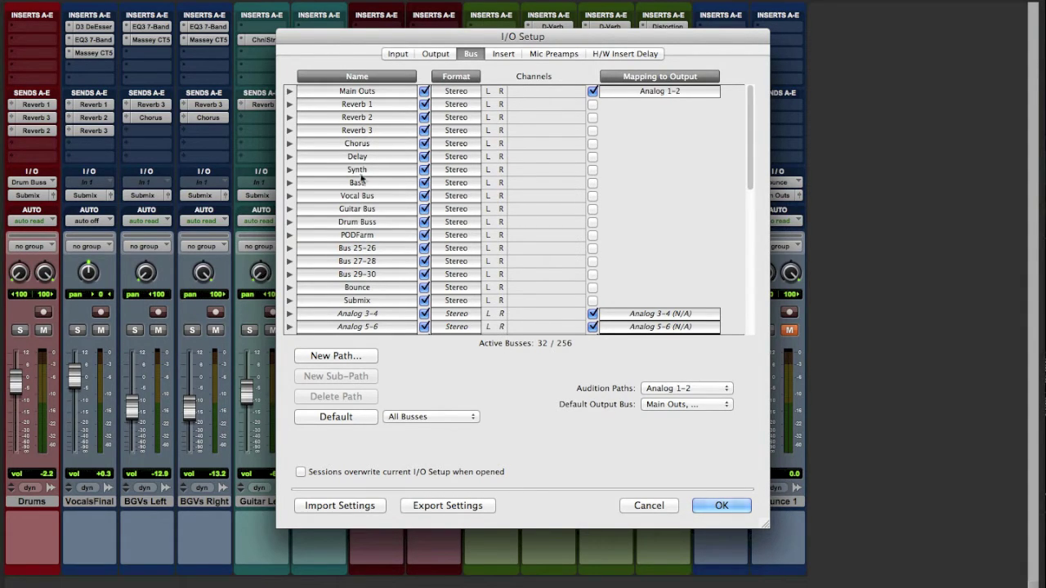
double_click(356, 248)
text(D)
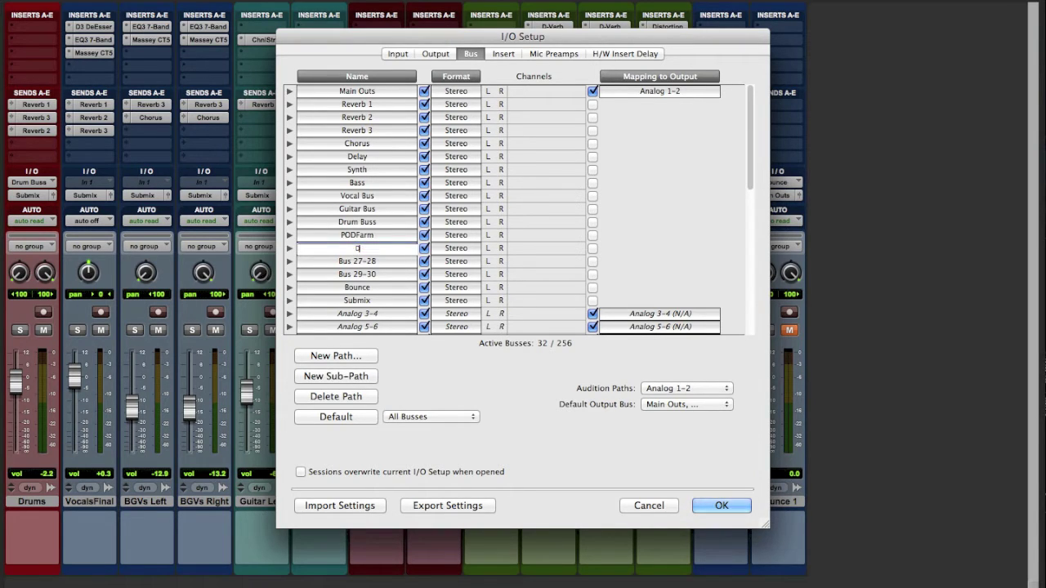
text(rum Comp)
key(Return)
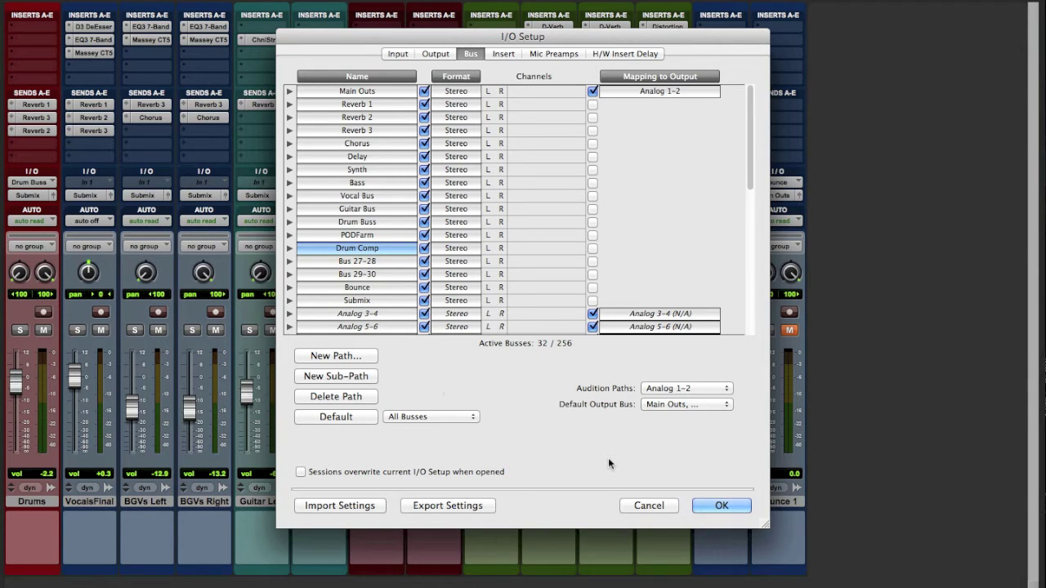
click(721, 506)
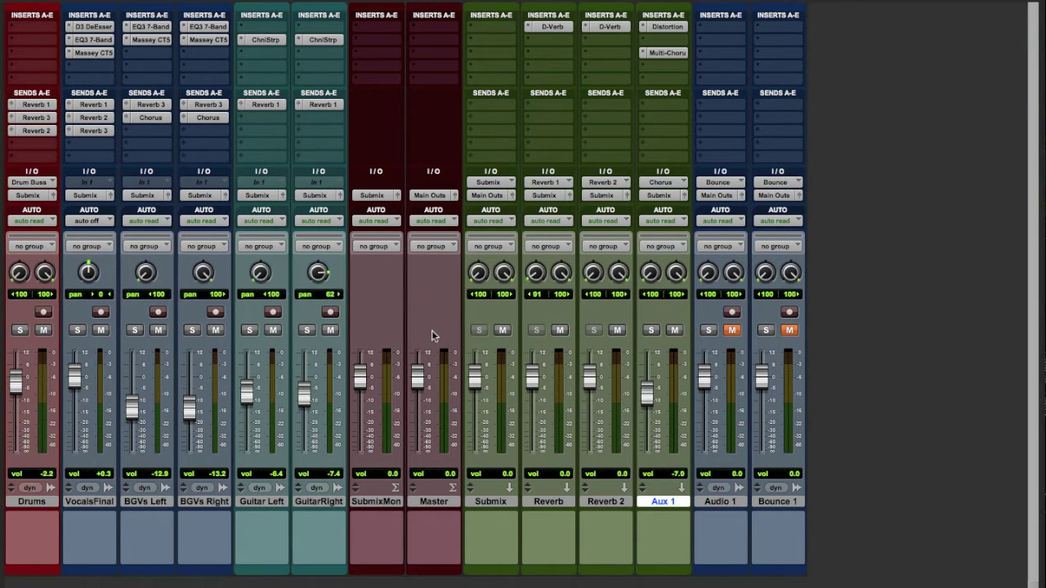
Create one new stereo Aux Input track directly after the BGVs Right track.
click(200, 504)
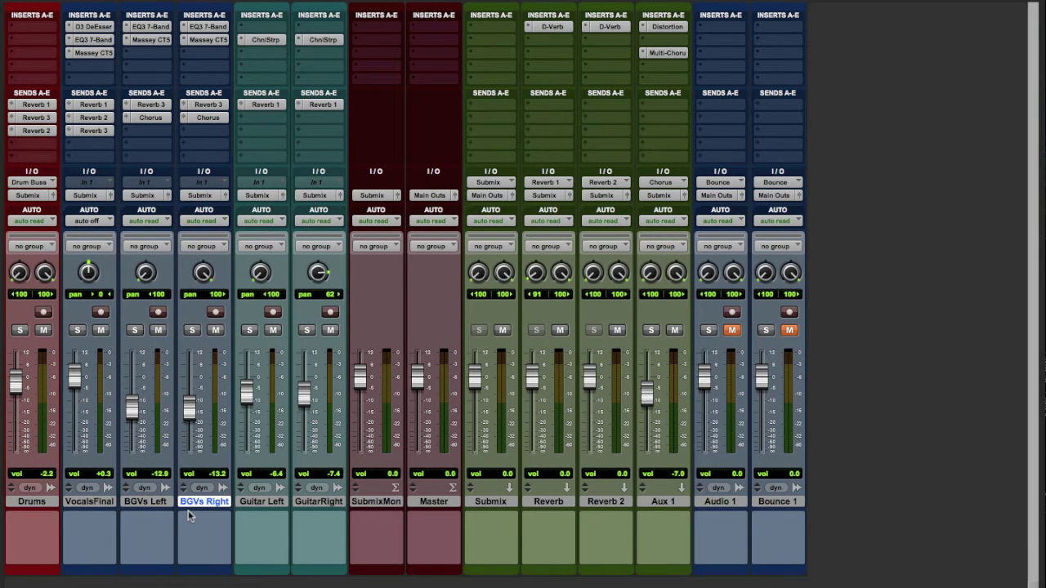
key(super+shift+n)
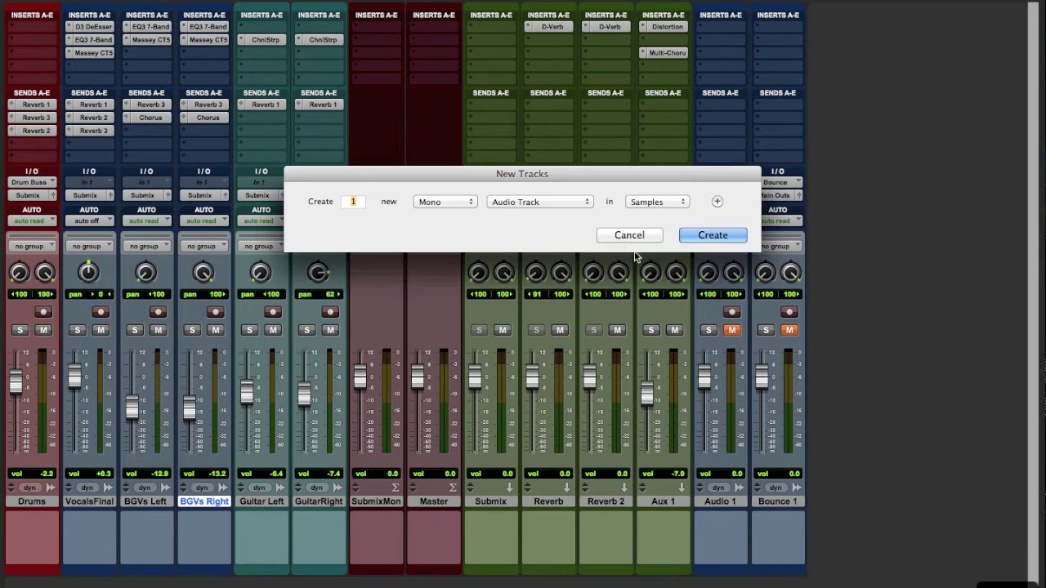
click(451, 202)
click(441, 212)
click(580, 202)
click(545, 224)
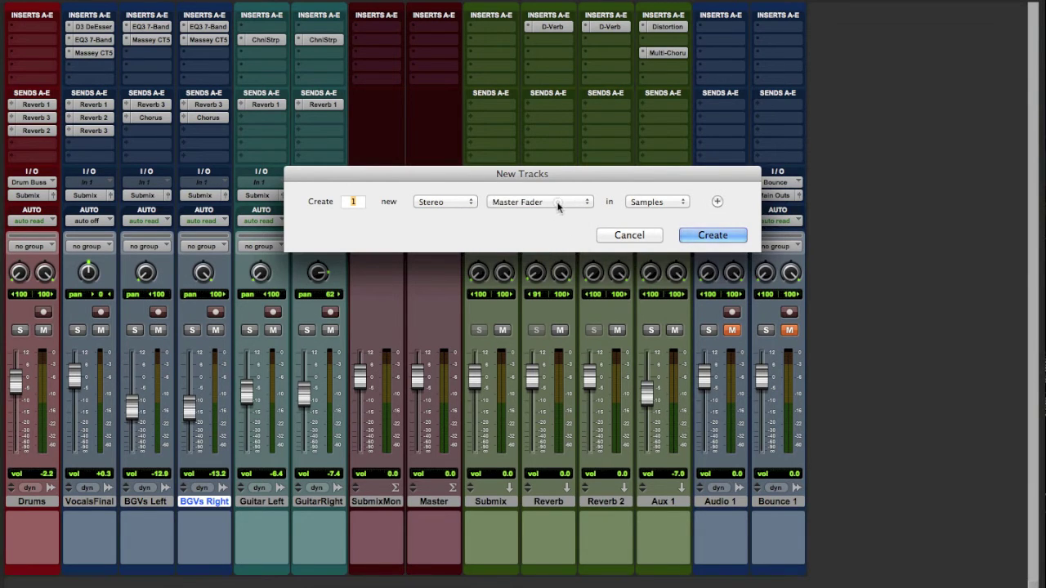
click(560, 203)
click(542, 191)
click(695, 236)
Set the Aux 2 track's input to the Vocal Bus (Stereo) and its output to the Submix (Stereo) bus.
click(258, 182)
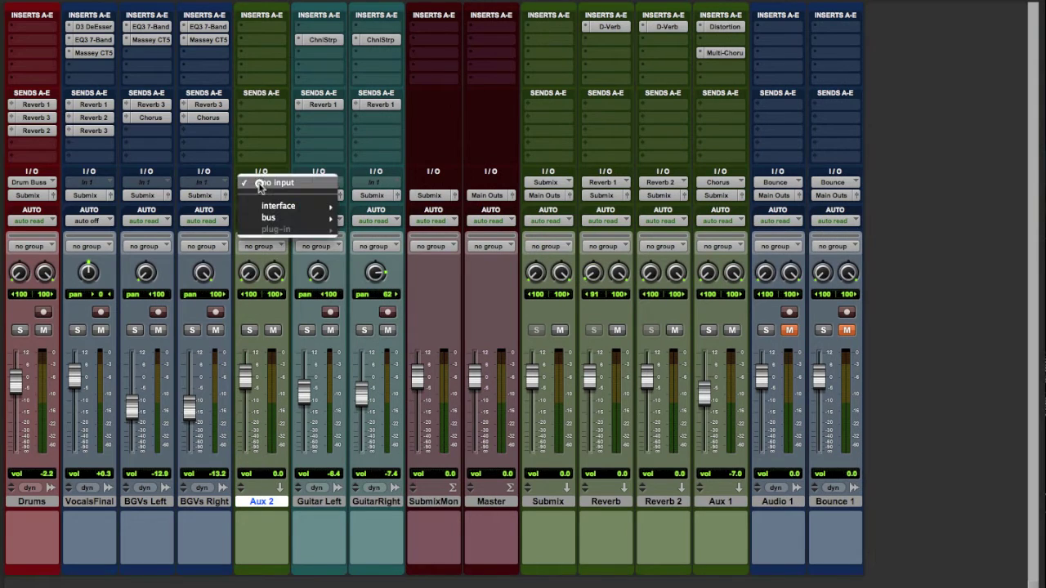
mouse_move(302, 217)
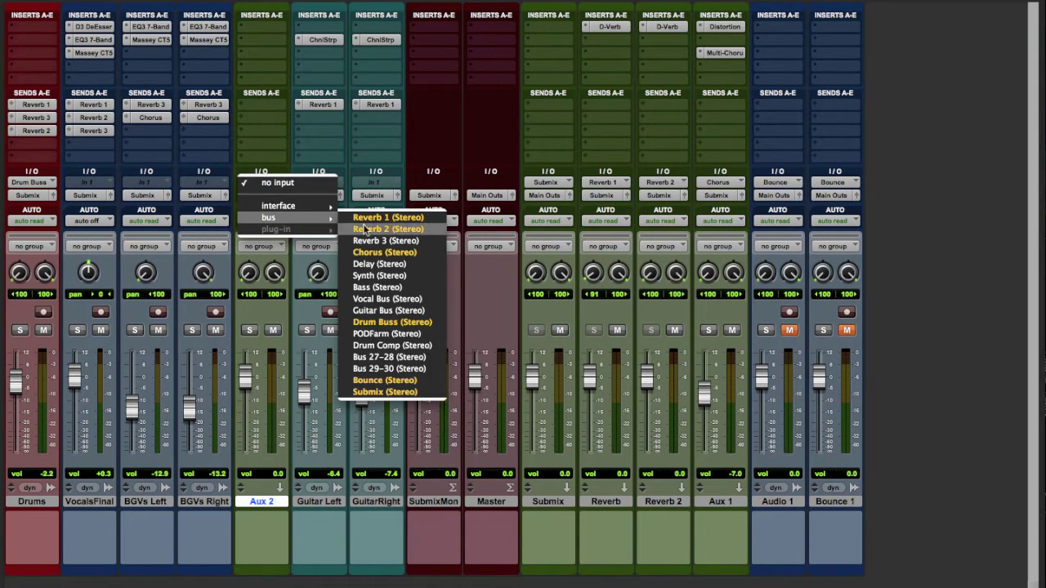
click(402, 301)
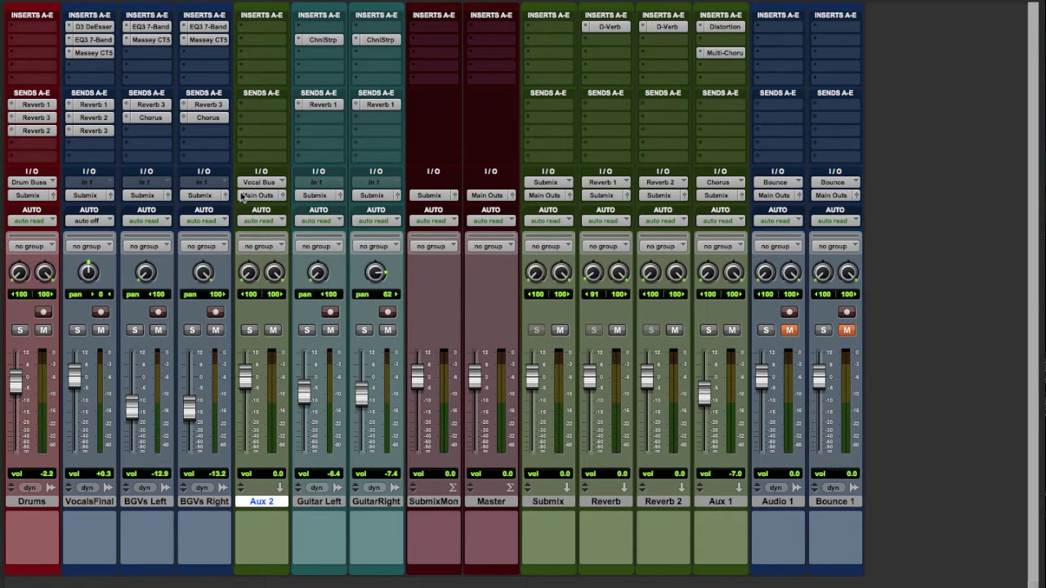
click(253, 196)
mouse_move(273, 209)
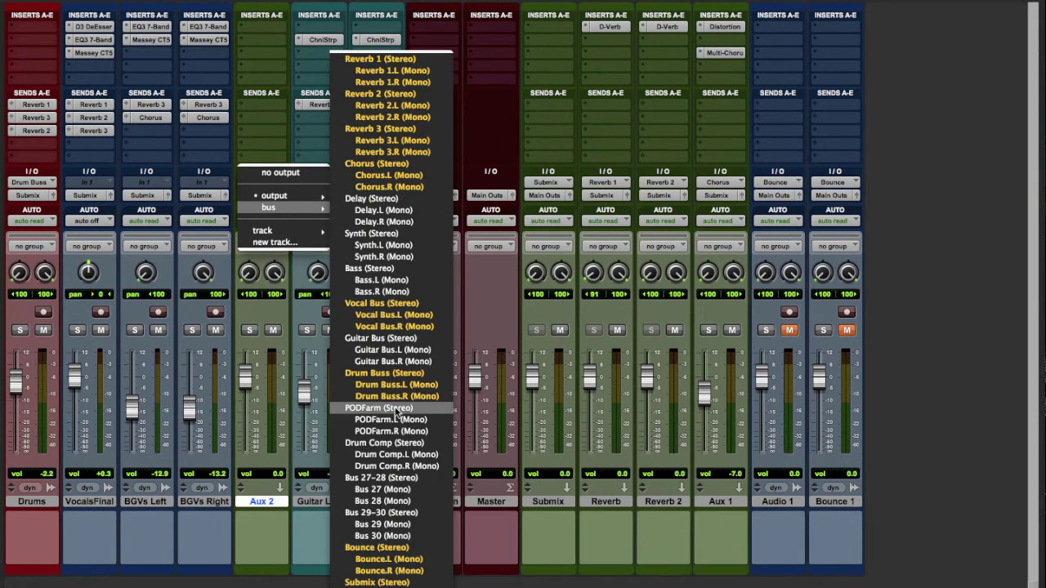
click(393, 582)
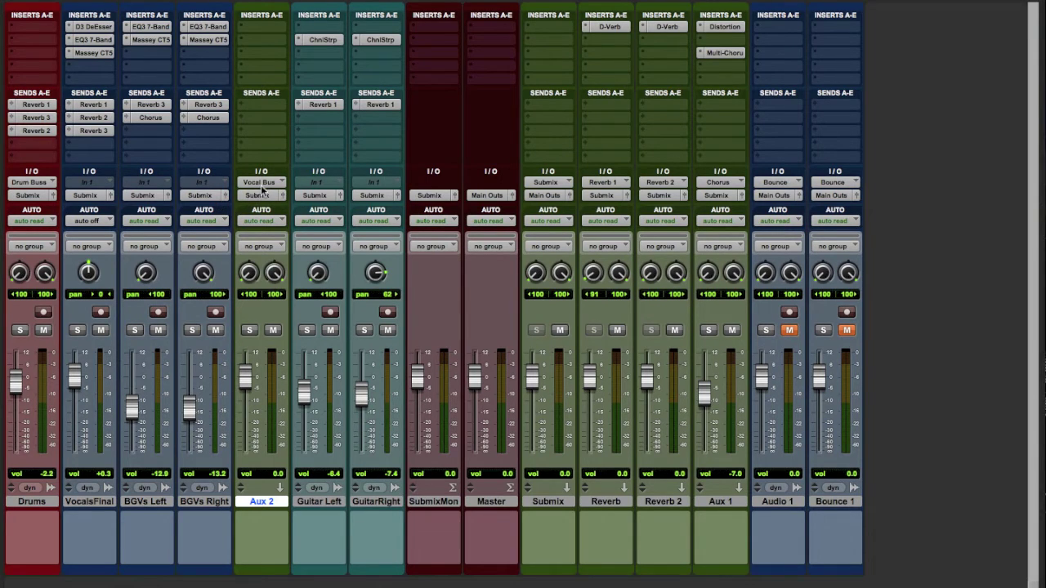
Route the outputs of the VocalsFinal, BGVs Left and BGVs Right tracks to the Vocal Bus (Stereo).
click(93, 196)
mouse_move(111, 209)
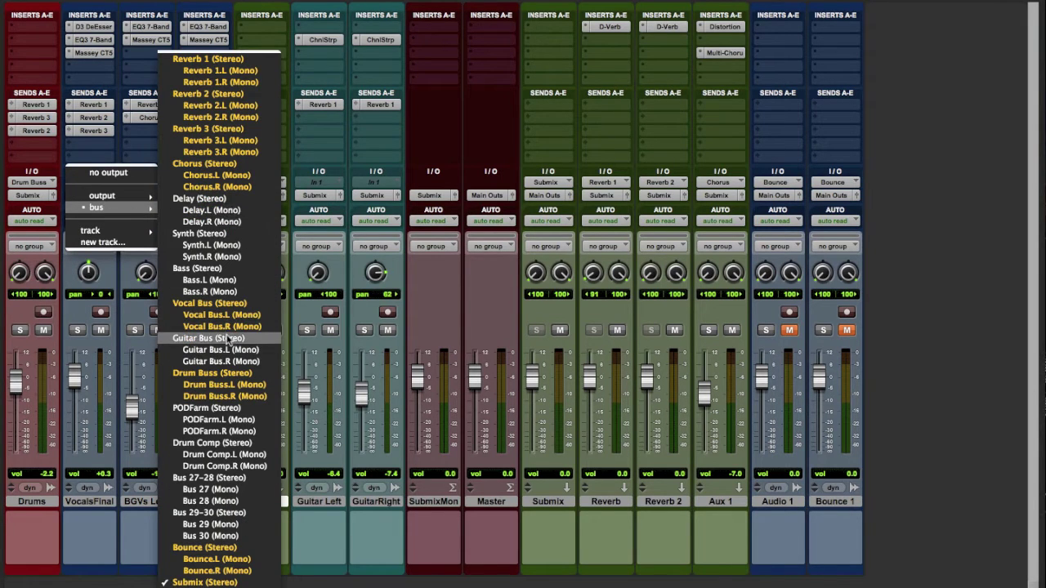
click(227, 301)
click(135, 196)
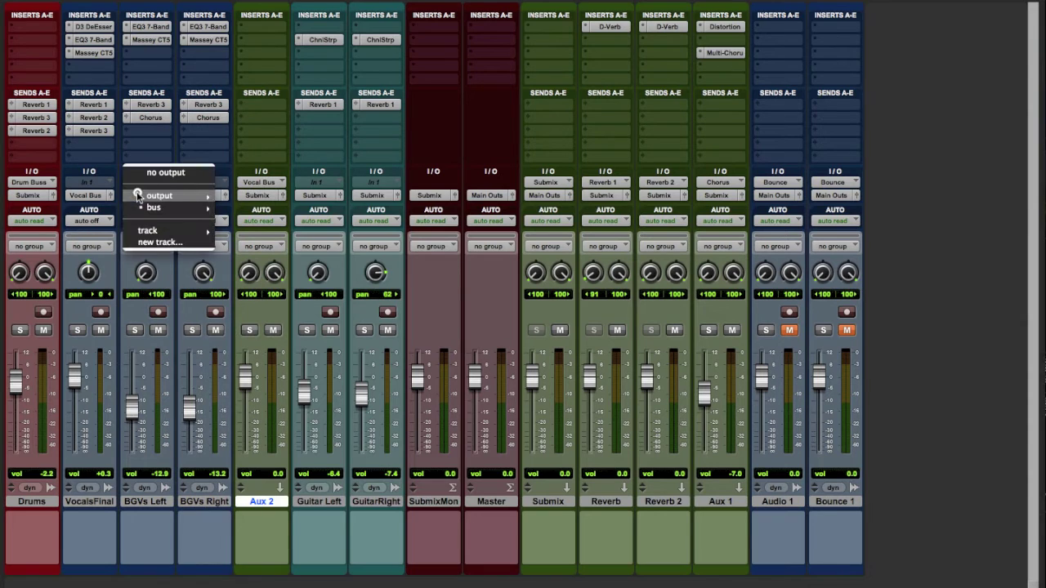
mouse_move(169, 211)
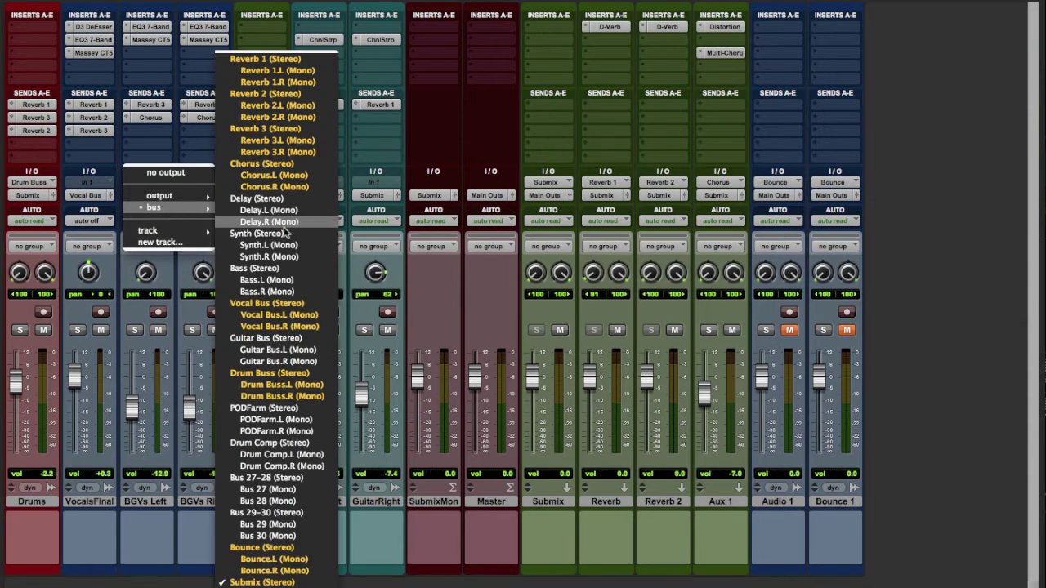
click(270, 301)
click(206, 196)
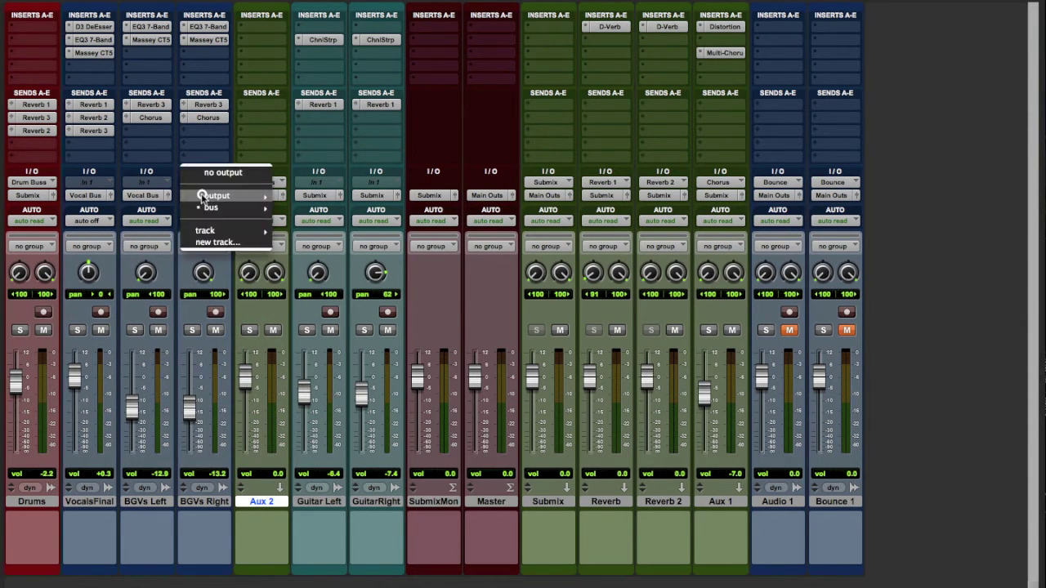
mouse_move(227, 210)
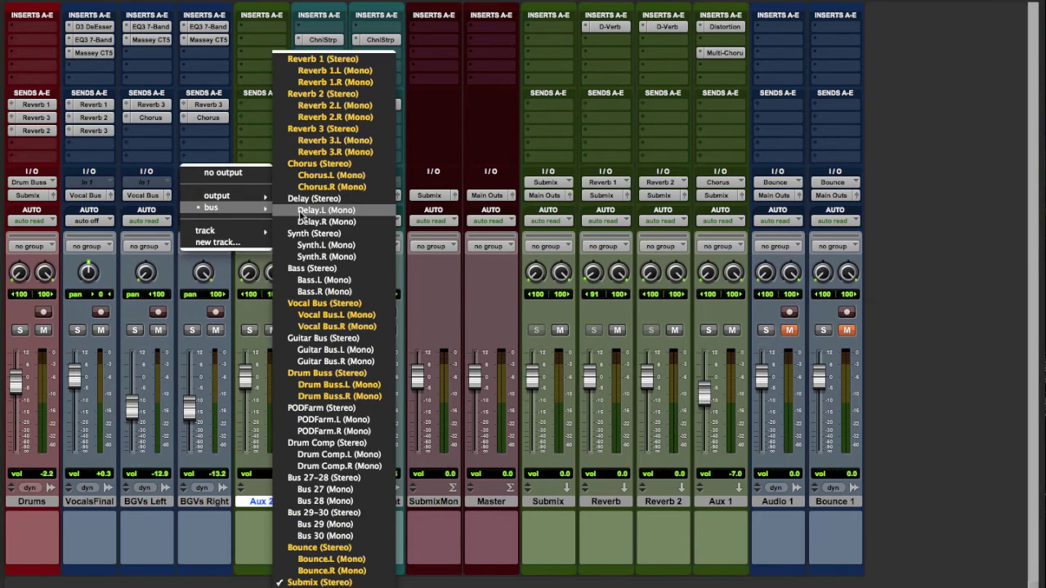
click(345, 307)
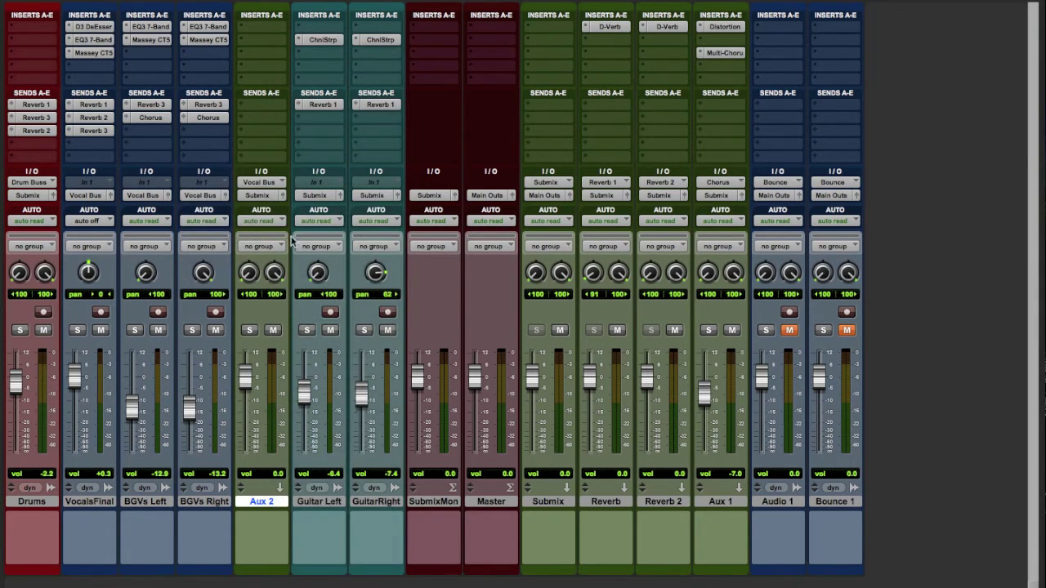
Review the output routing choices of BGVs Right and the bus list in I/O Setup, leaving both unchanged.
click(203, 196)
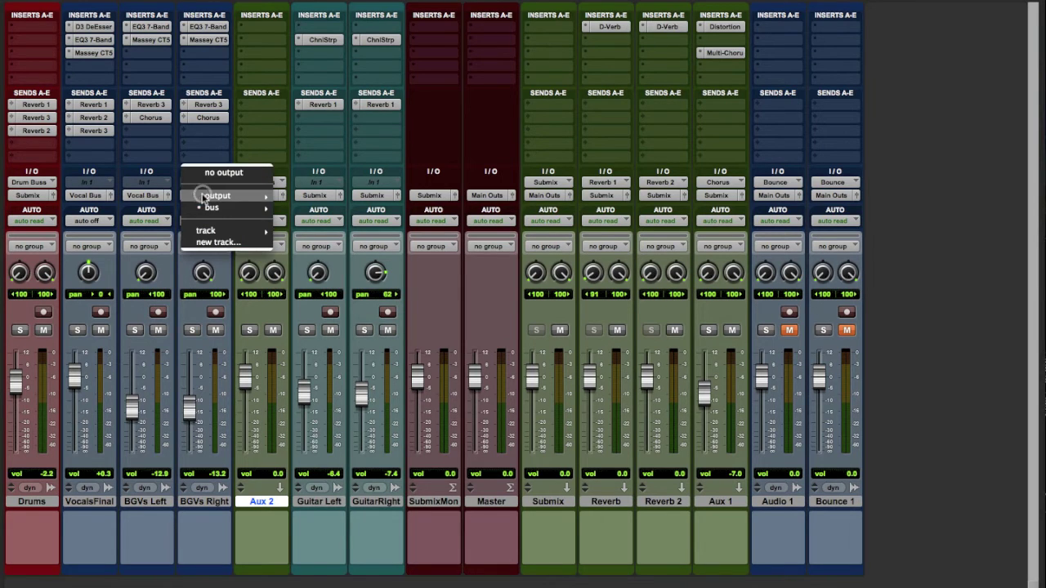
mouse_move(211, 207)
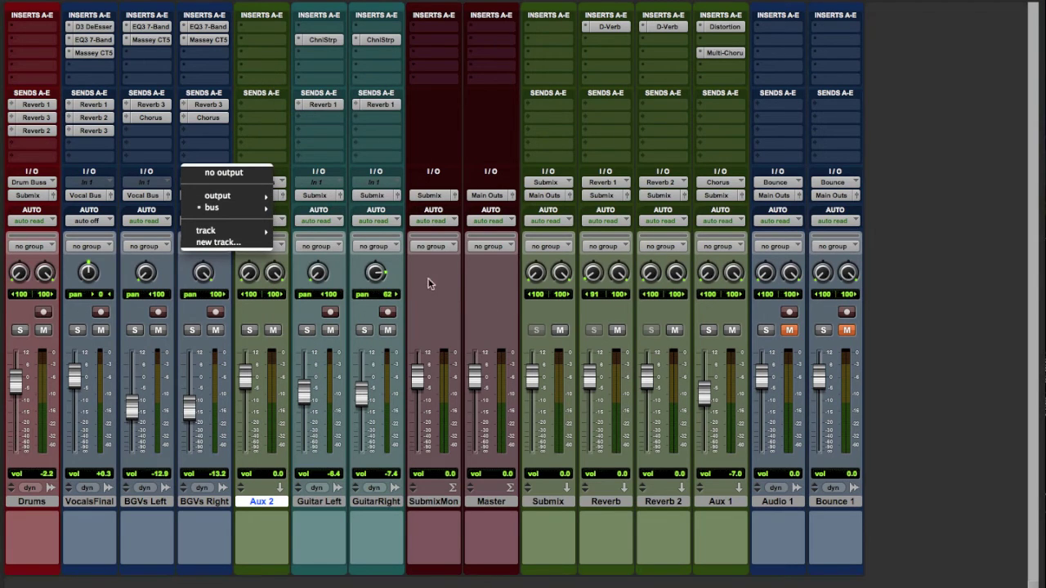
click(448, 276)
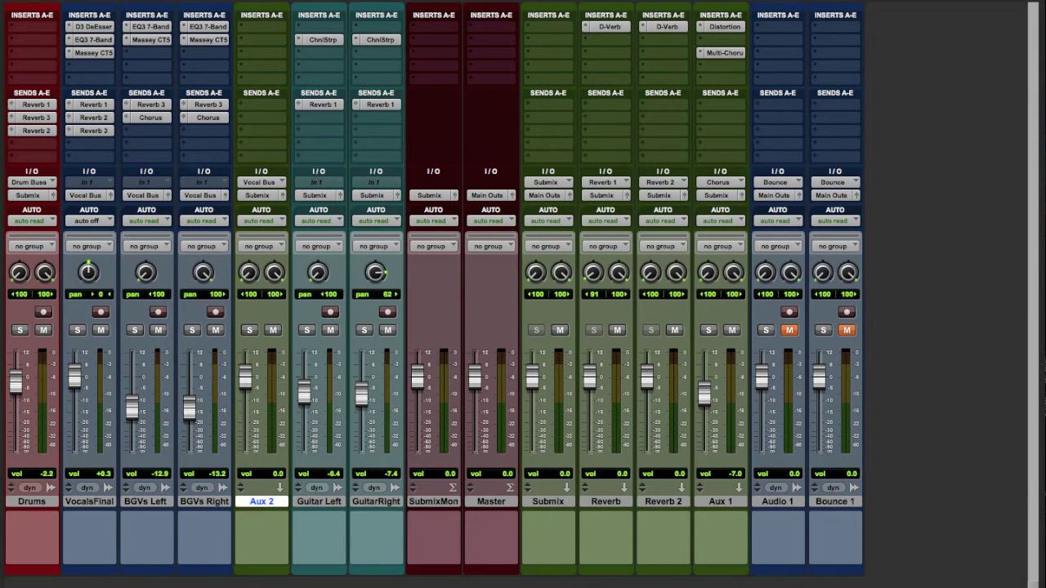
click(458, 0)
click(454, 57)
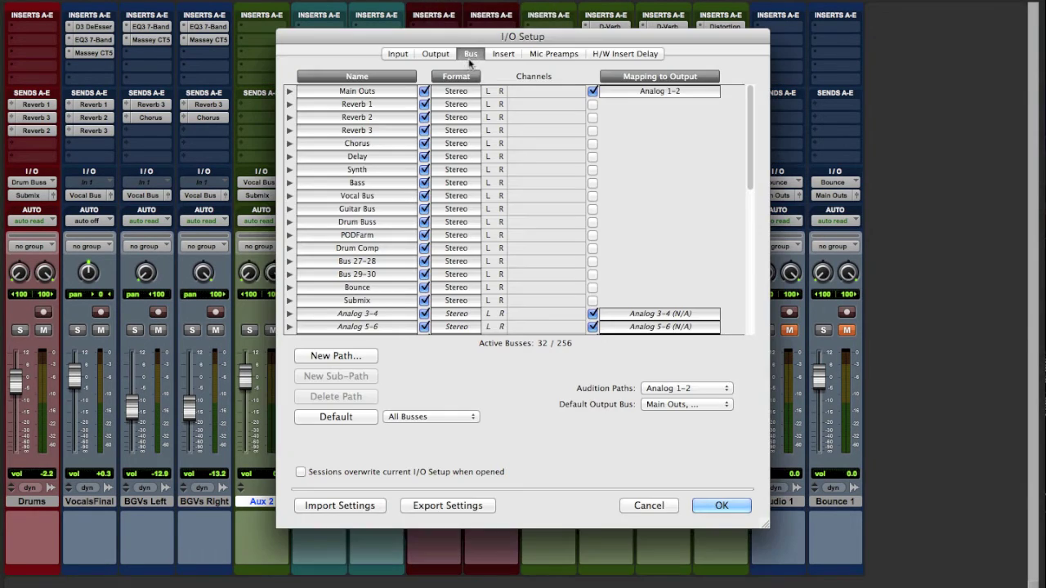
click(640, 505)
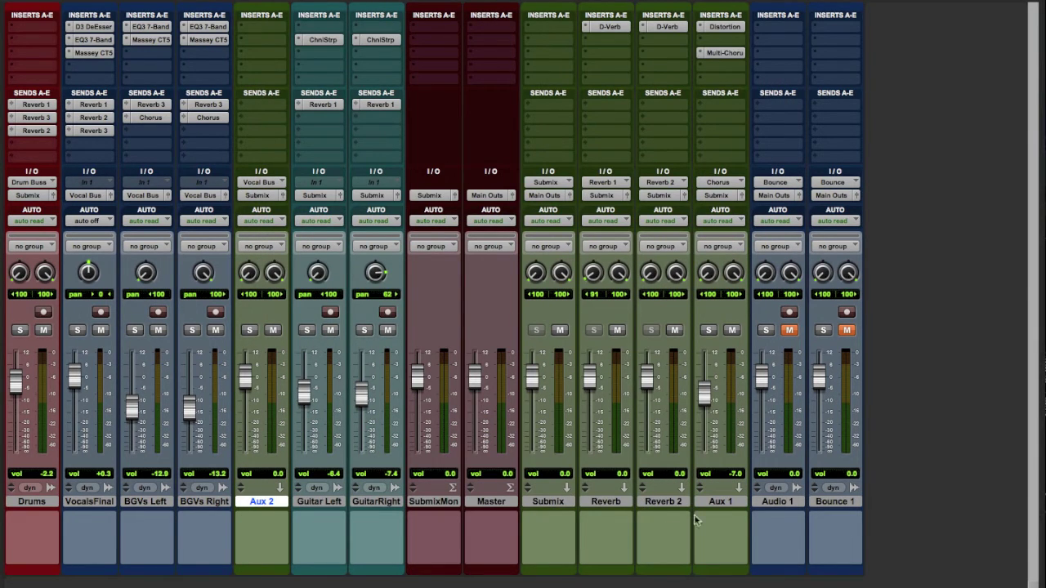
Create one new stereo Aux Input track directly after the Aux 1 track.
click(723, 502)
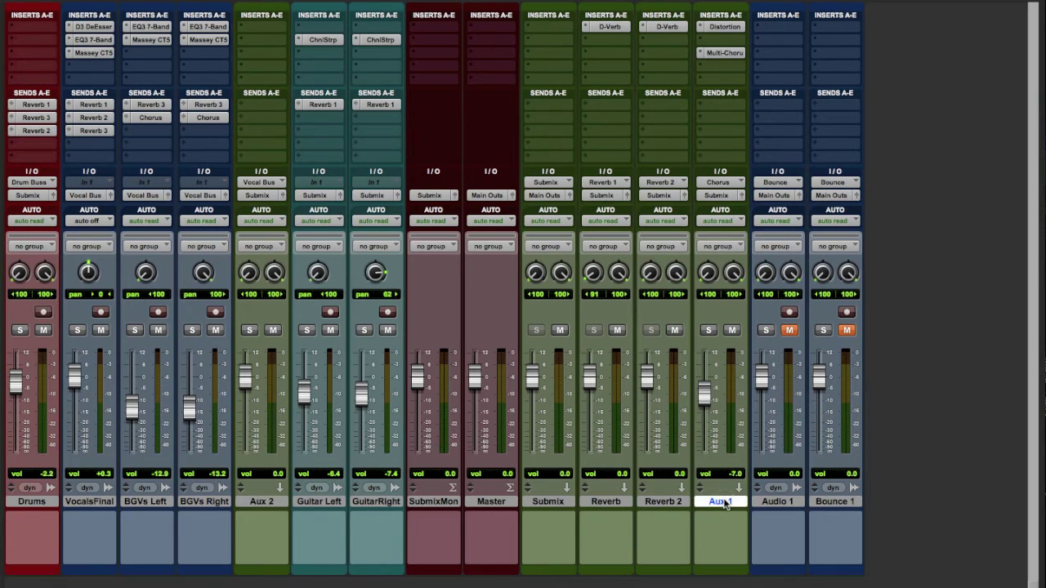
key(shift+super+n)
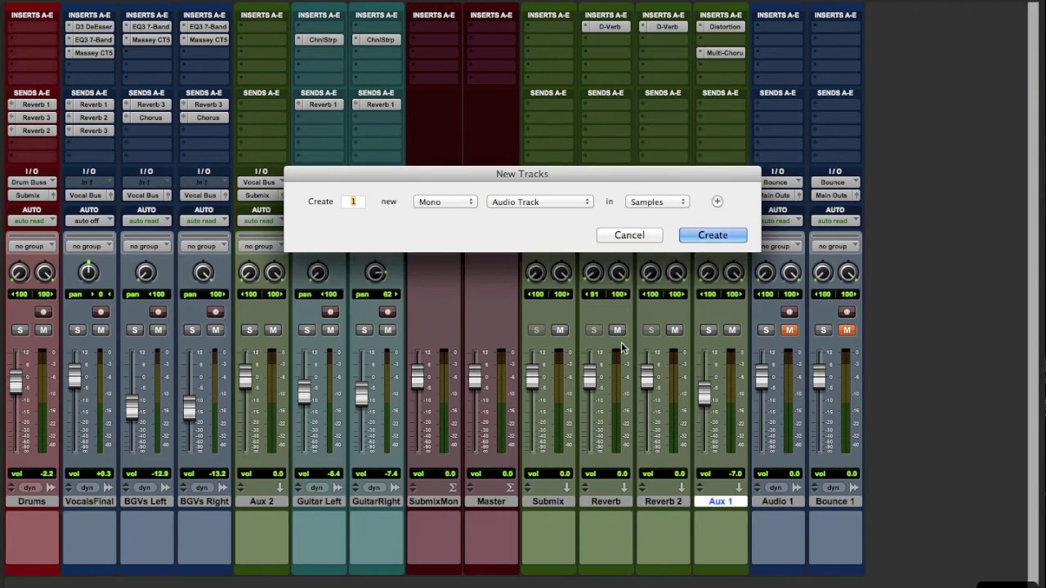
click(468, 205)
click(441, 212)
click(504, 201)
click(520, 213)
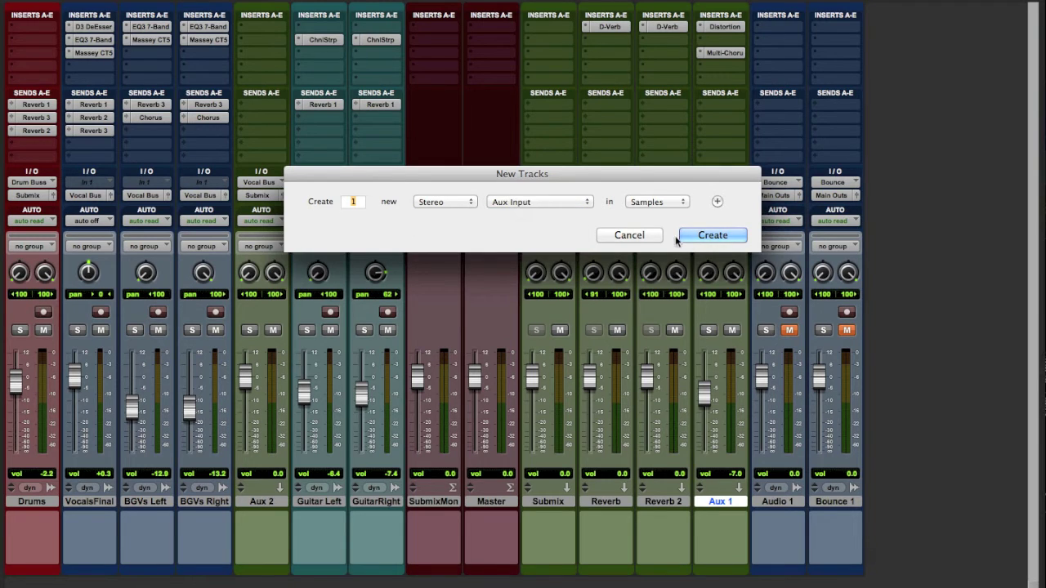
click(734, 237)
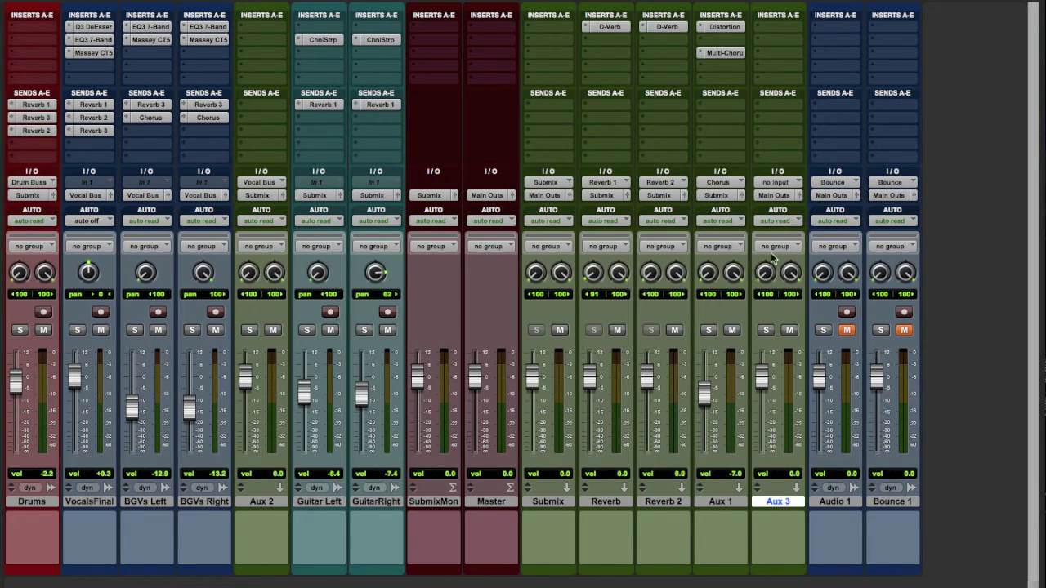
Insert the multichannel Mod Delay III (stereo) plug-in in the first insert slot of Aux 3 and close its window.
click(771, 29)
mouse_move(837, 54)
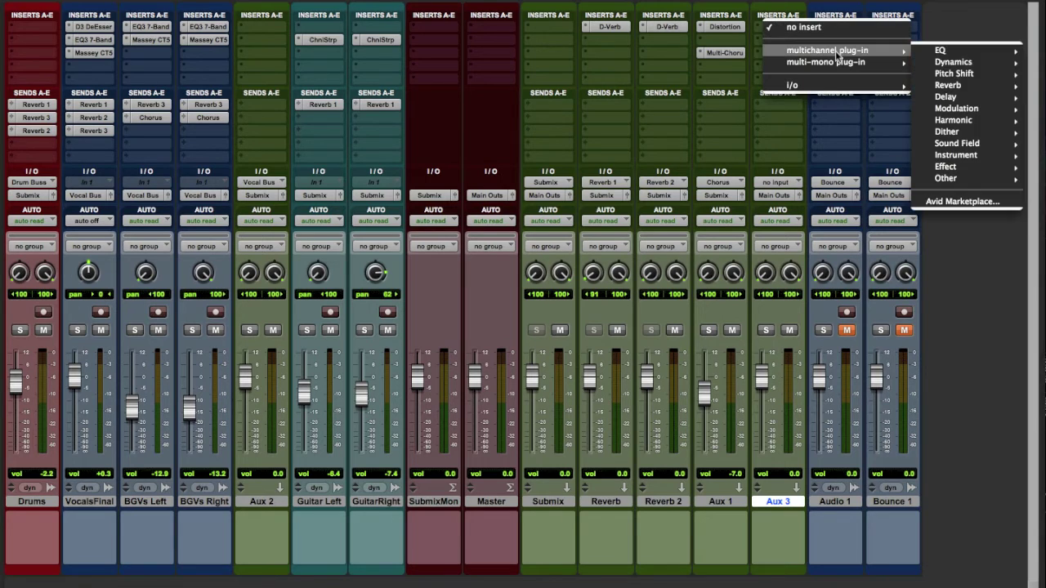
mouse_move(979, 102)
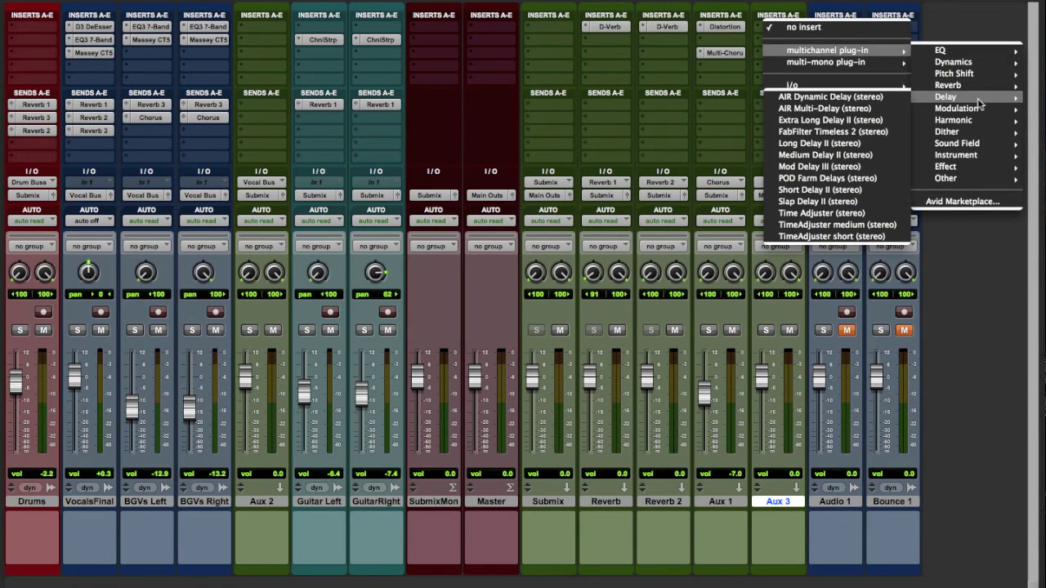
click(831, 168)
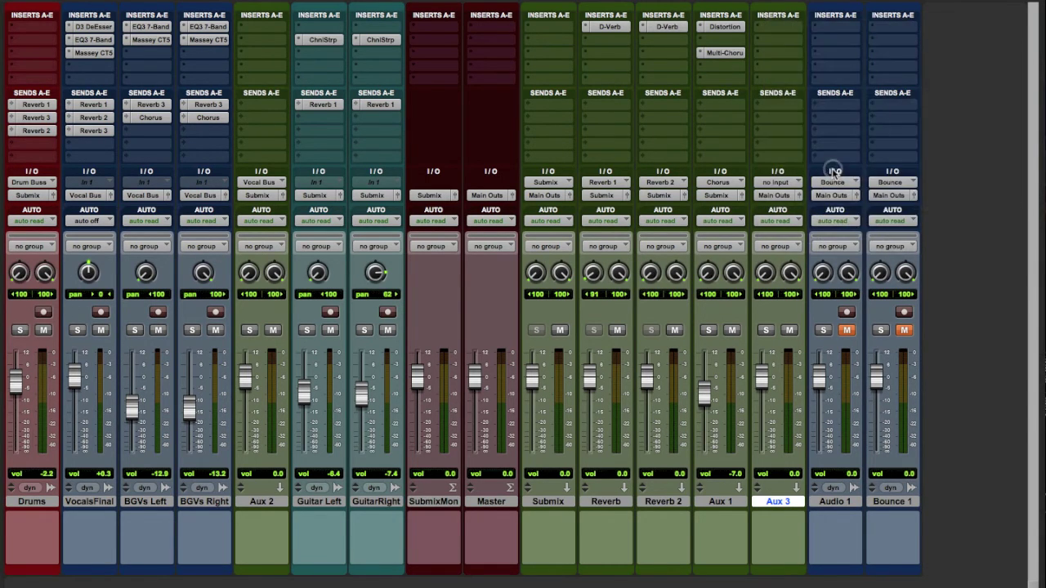
click(219, 16)
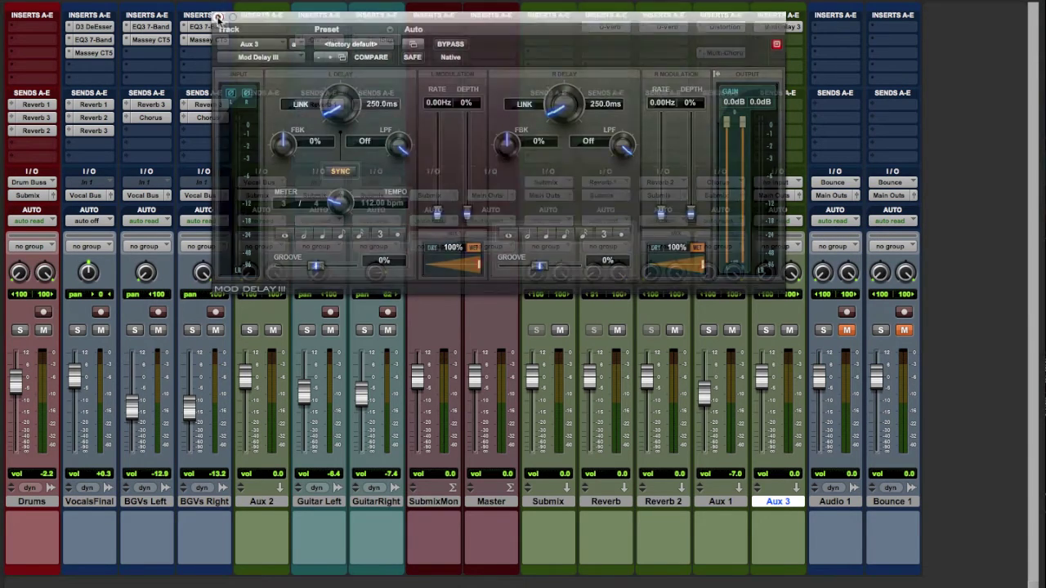
Set the input of Aux 3 to the Delay (Stereo) bus and its output to the Submix (Stereo) bus.
click(776, 182)
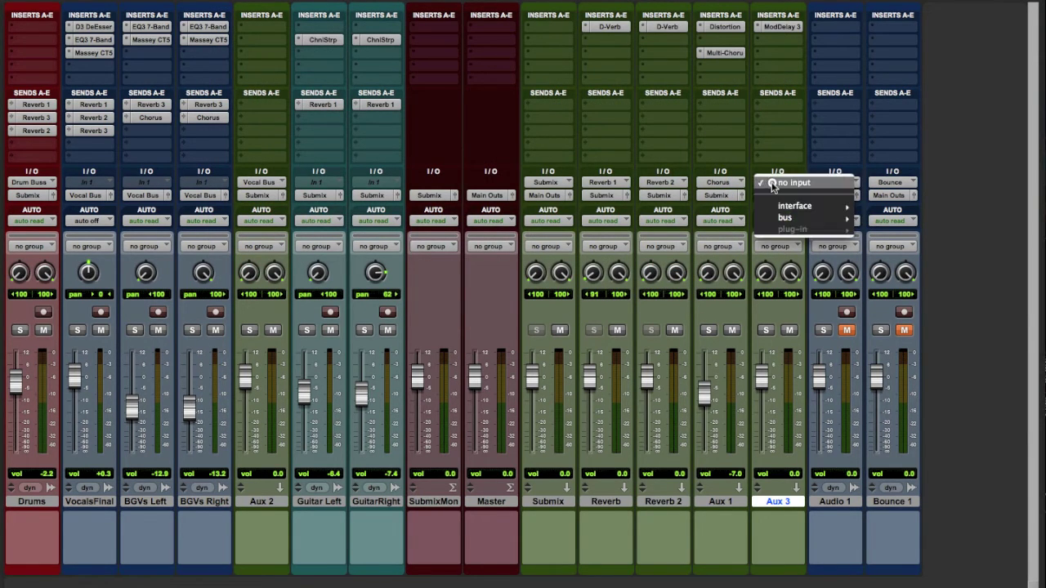
mouse_move(799, 221)
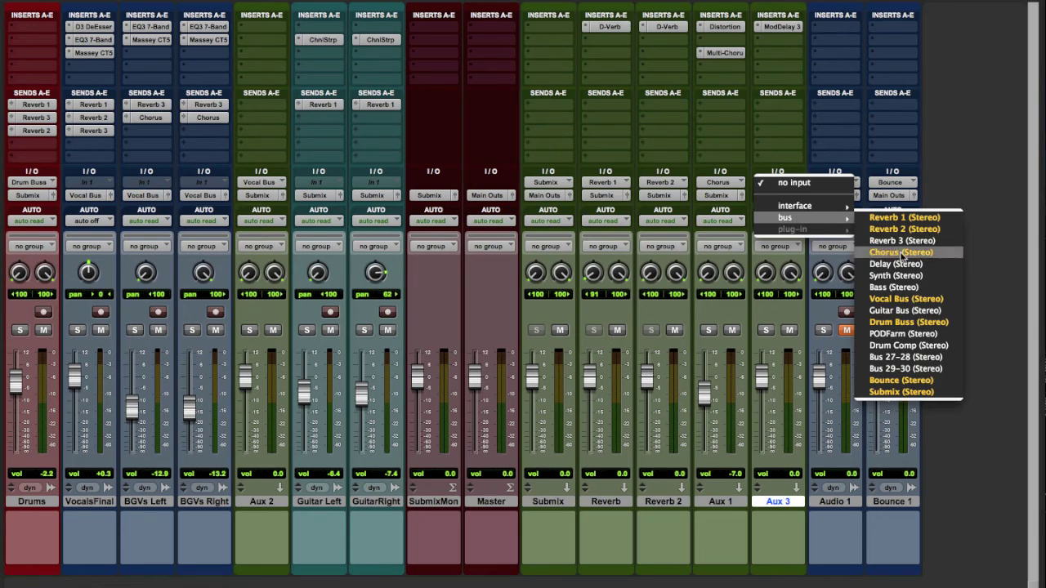
click(903, 267)
click(783, 196)
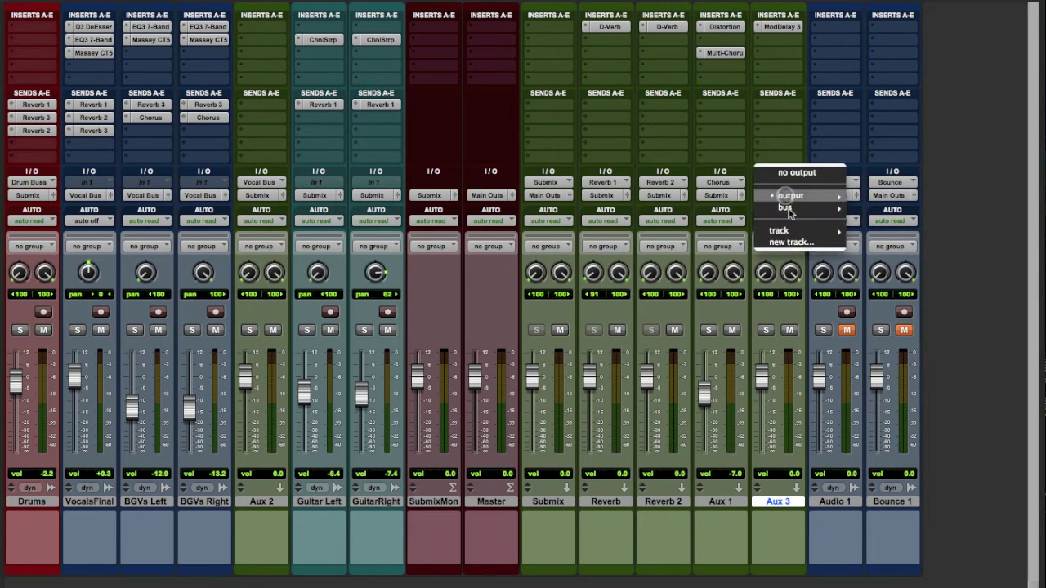
mouse_move(789, 207)
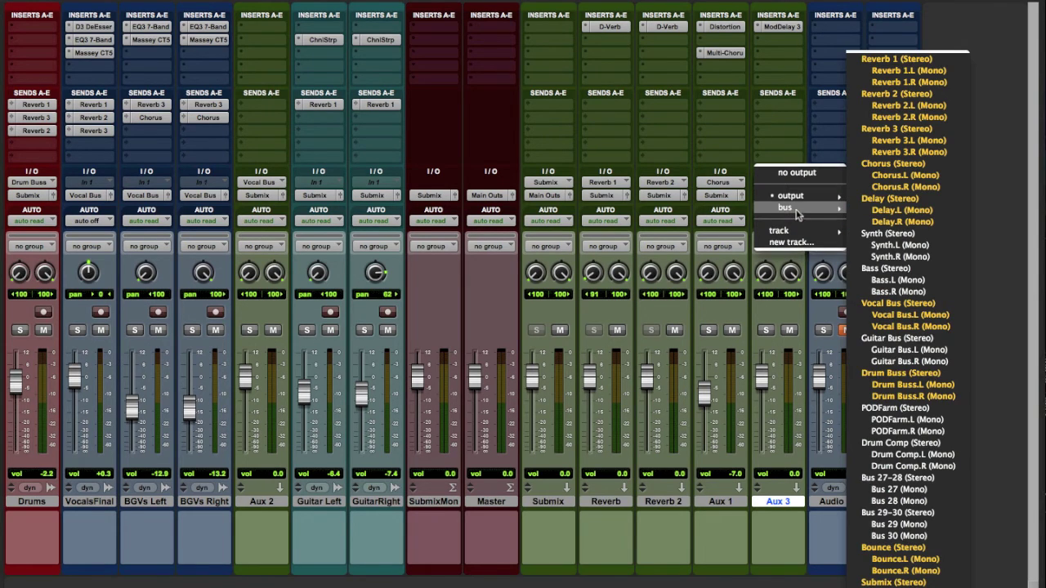
click(893, 582)
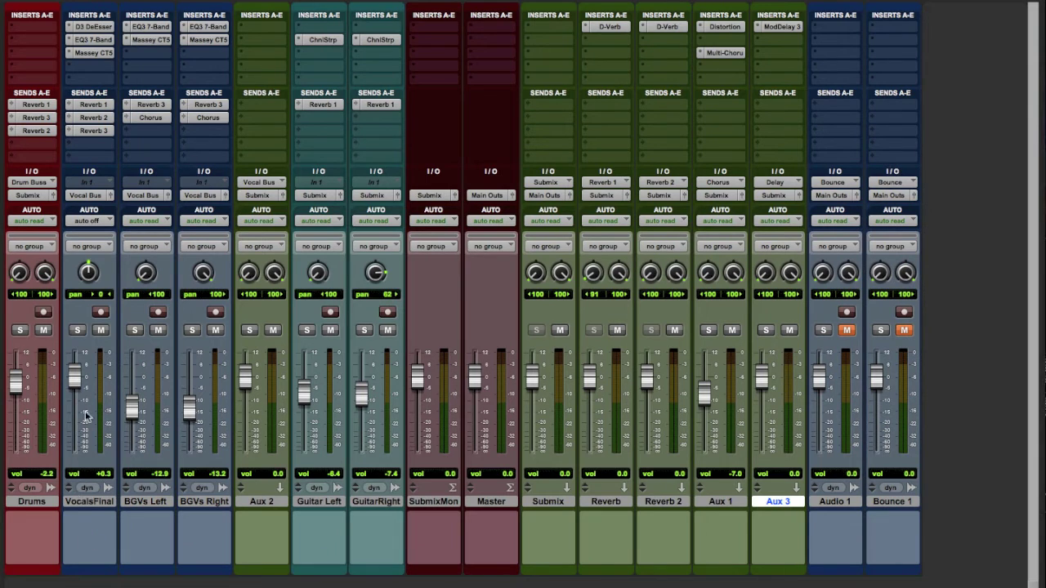
Assign the fourth send slot of the VocalsFinal track to the Delay (Stereo) bus.
click(71, 145)
mouse_move(114, 179)
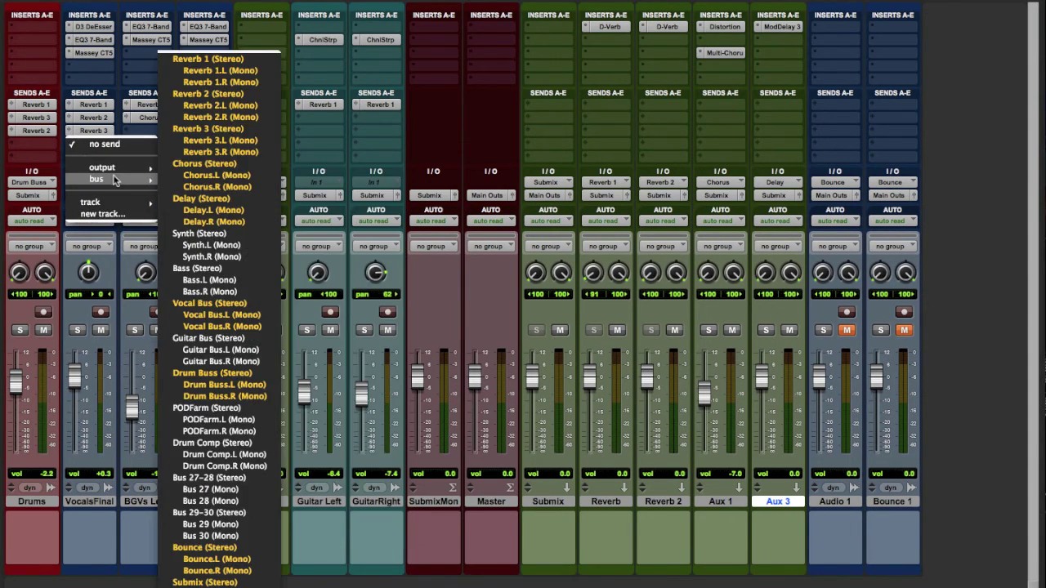
click(233, 204)
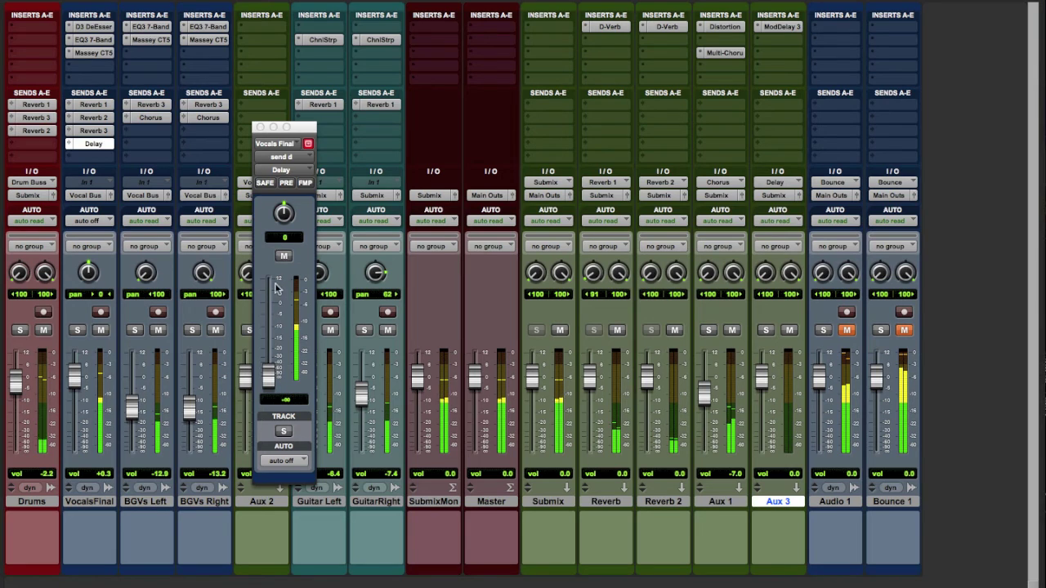
Make the VocalsFinal Delay send pre-fader with its level at 0.0 dB and close the send window.
click(286, 183)
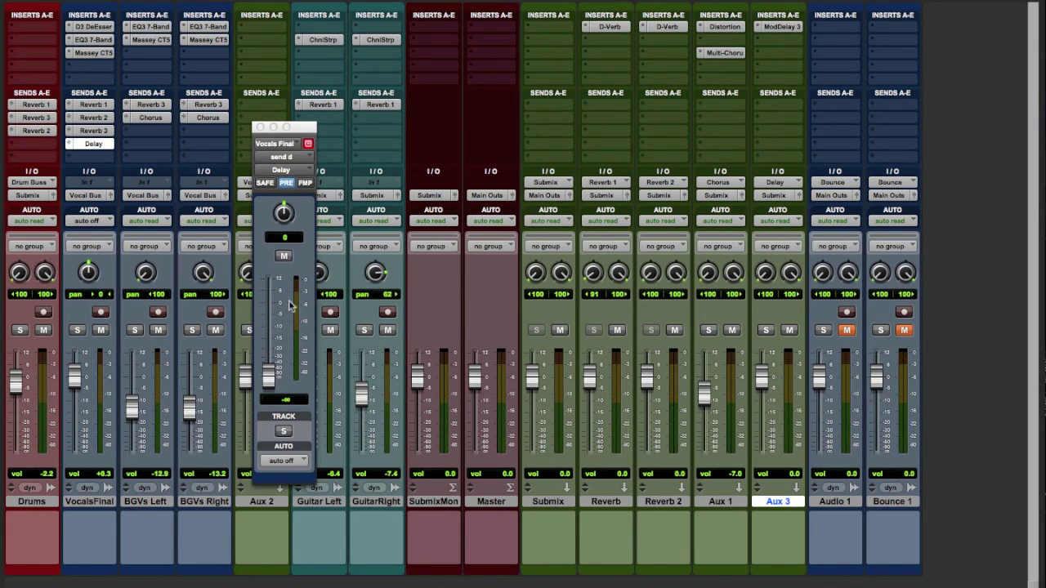
alt+click(270, 375)
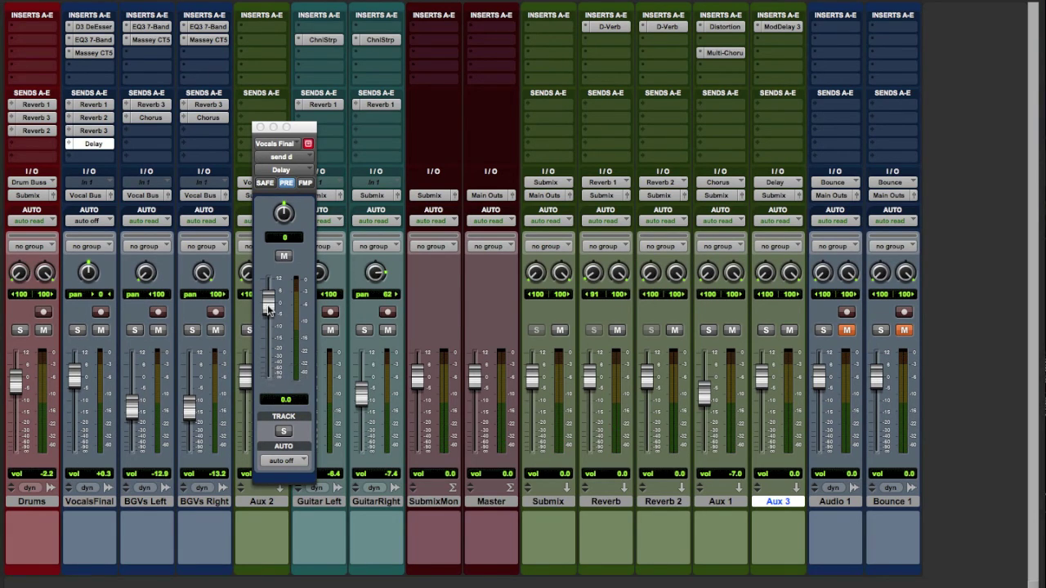
click(260, 127)
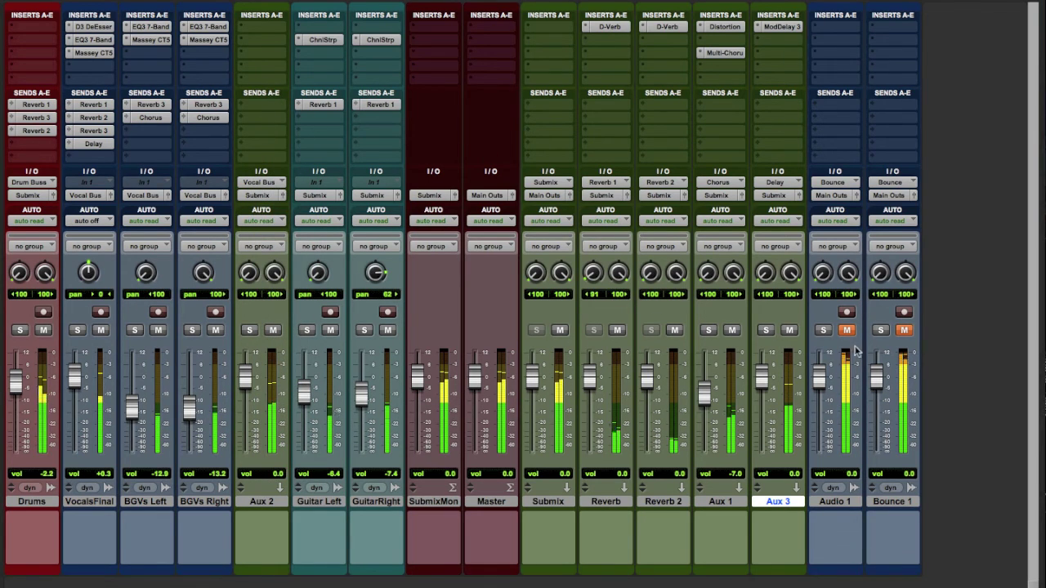